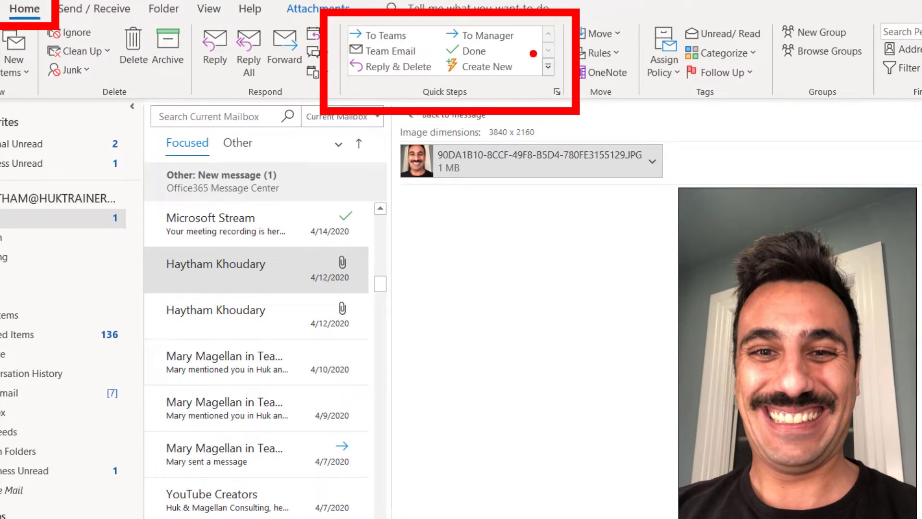
- Create a new quick step named "The Copy to VIP & Delete"
{"action": "mouse_move", "coordinate": [534, 50]}
{"action": "left_mouse_down"}
{"action": "mouse_move", "coordinate": [466, 90]}
{"action": "mouse_move", "coordinate": [427, 84]}
{"action": "left_mouse_up"}
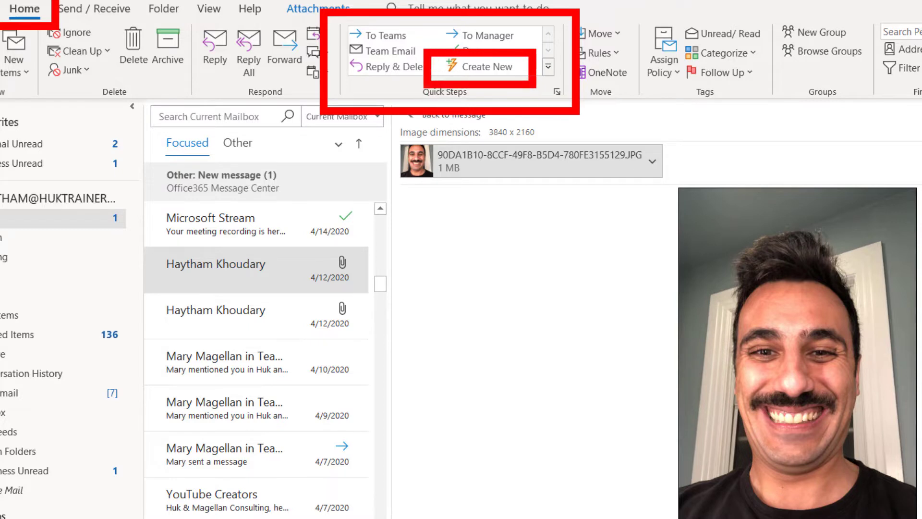
{"action": "left_click", "coordinate": [487, 67]}
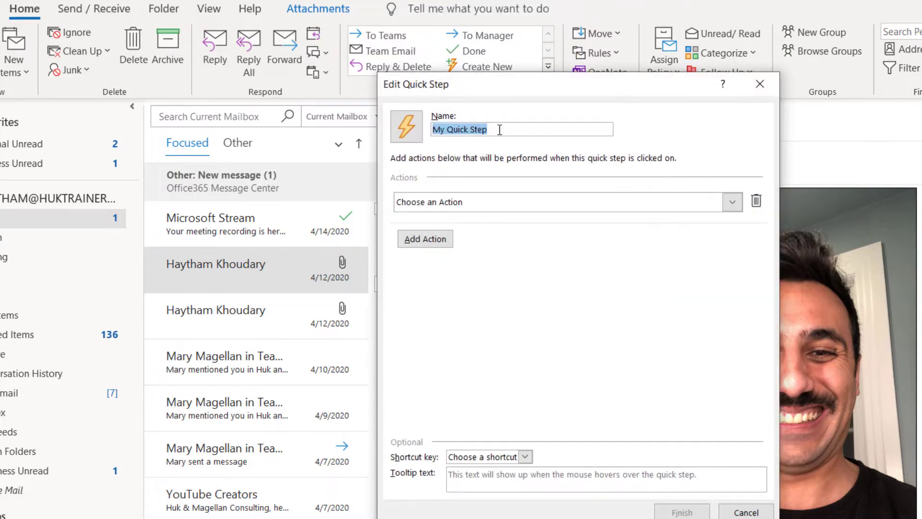
{"action": "type", "text": "The Copy to VIP & Del"}
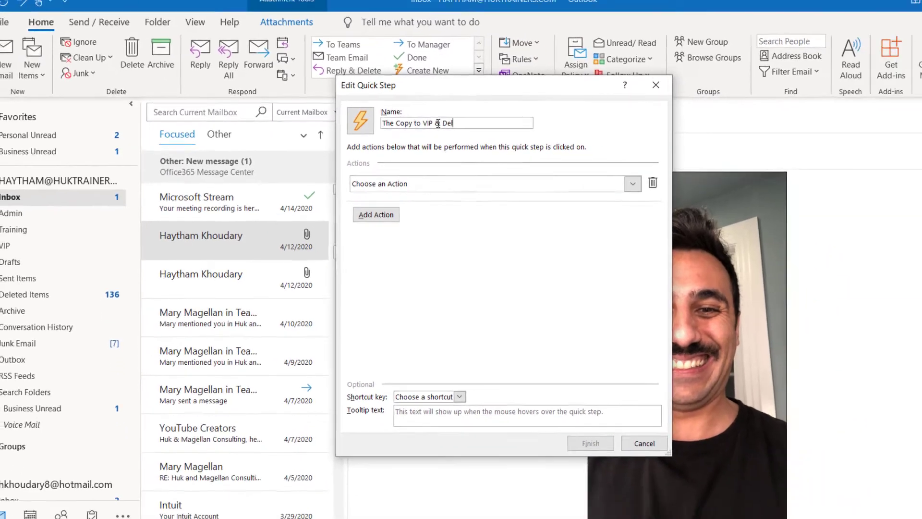
{"action": "type", "text": "ete"}
- Set the quick step's first action to copy the message to the VIP folder
{"action": "left_click", "coordinate": [633, 183]}
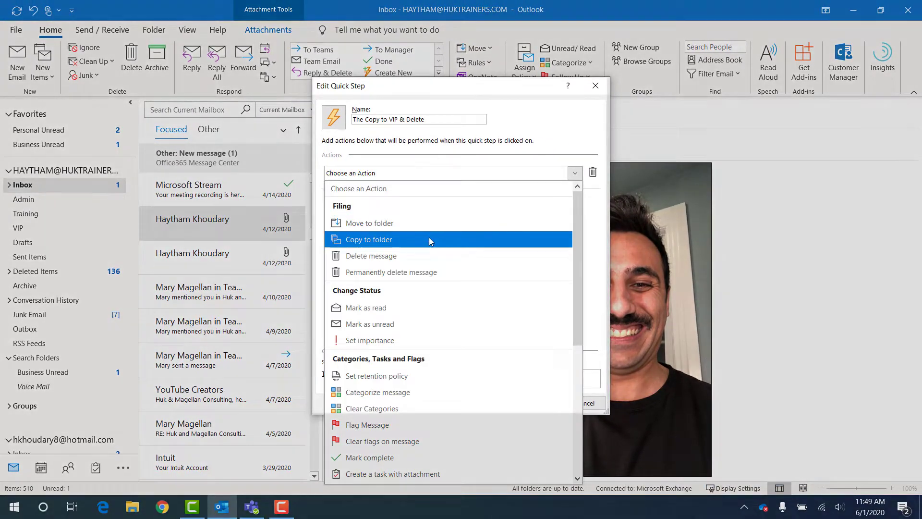
{"action": "left_click", "coordinate": [429, 240]}
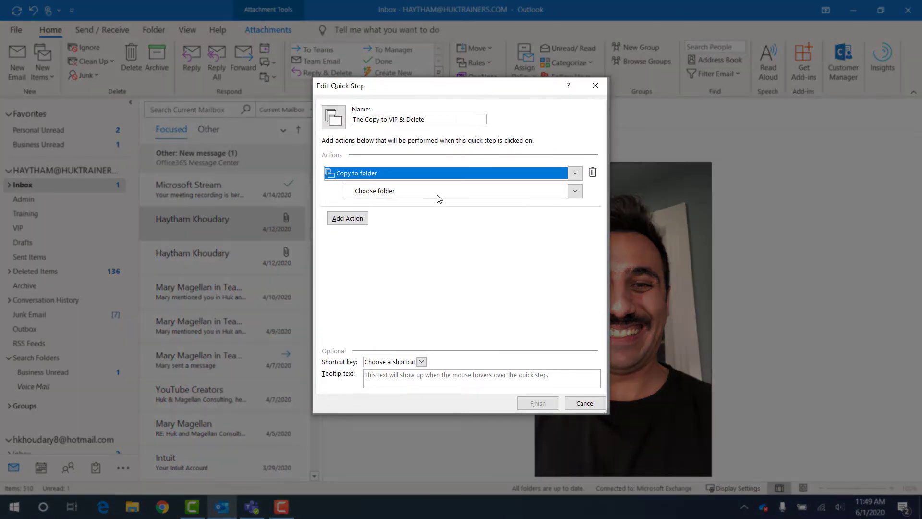
{"action": "left_click", "coordinate": [438, 194]}
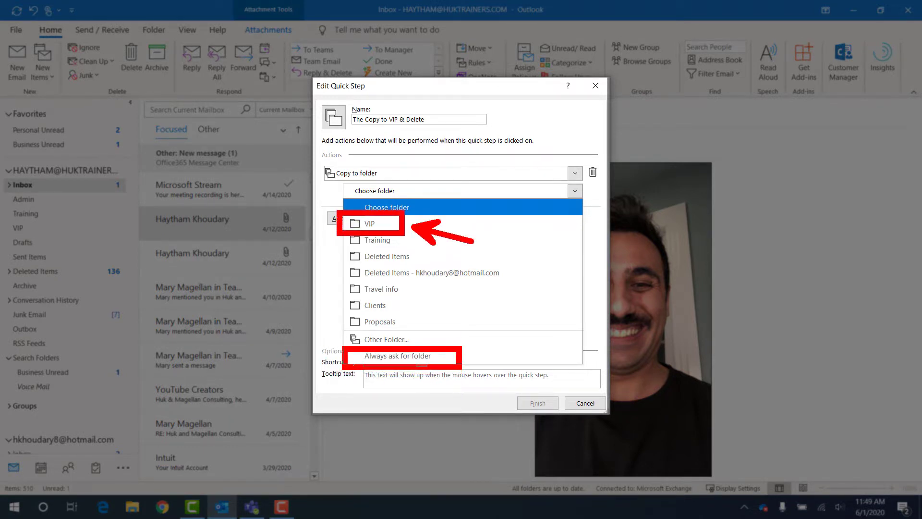
{"action": "left_click", "coordinate": [409, 222]}
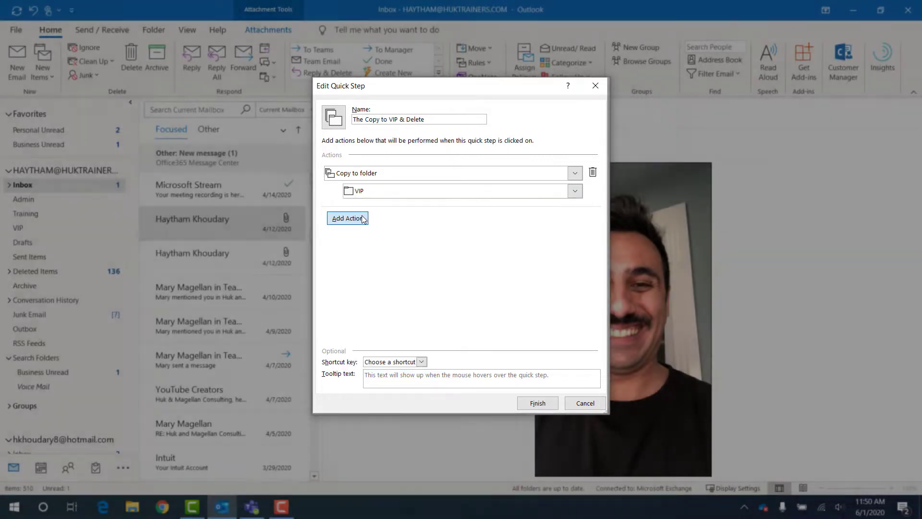
- Add a second action that categorizes the message as WIP
{"action": "left_click", "coordinate": [355, 219]}
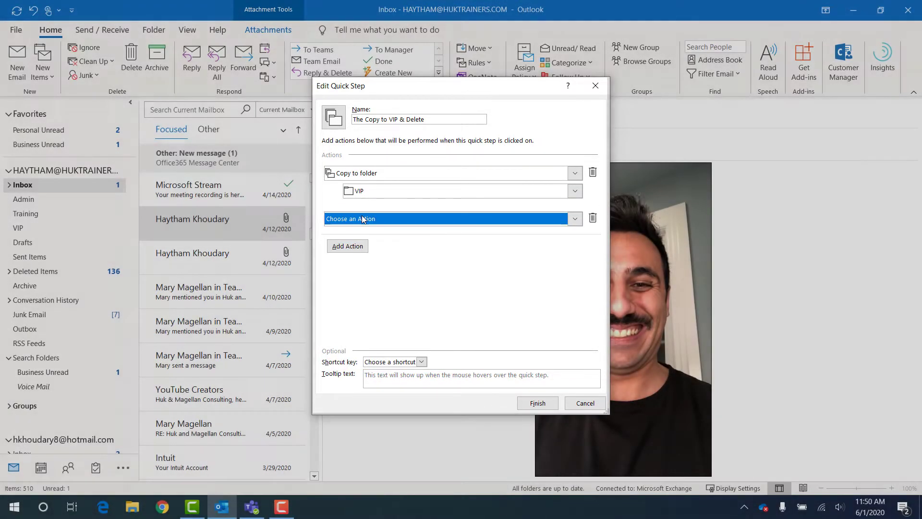
{"action": "left_click", "coordinate": [574, 221]}
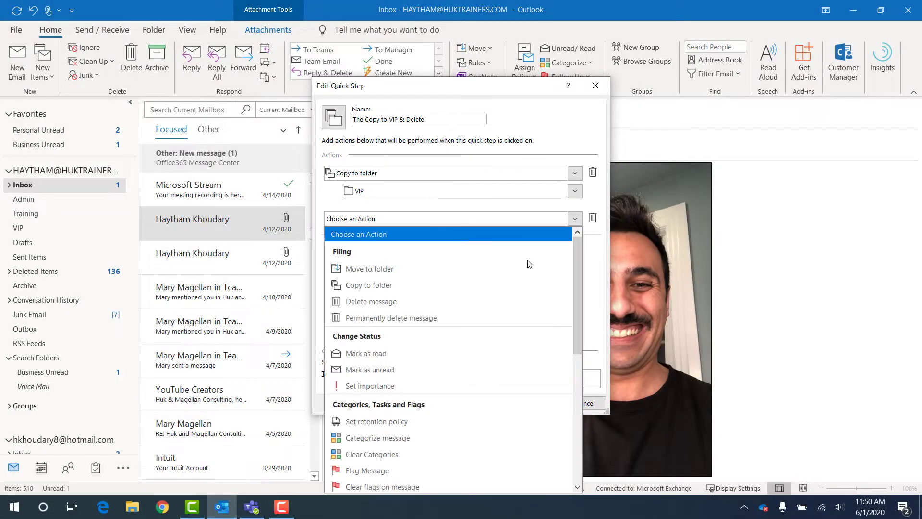
{"action": "left_click", "coordinate": [408, 438]}
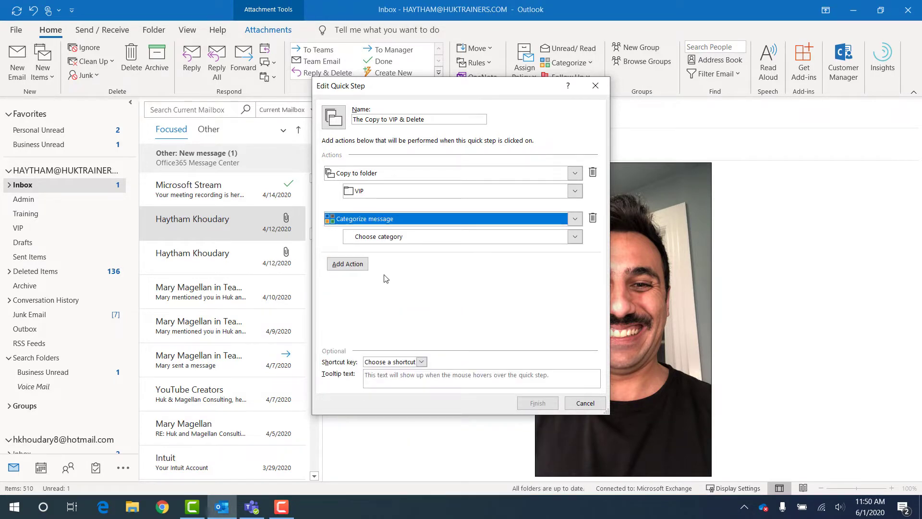
{"action": "left_click", "coordinate": [394, 236]}
{"action": "left_click", "coordinate": [371, 367]}
- Add Delete message as the quick step's third action
{"action": "left_click", "coordinate": [347, 264]}
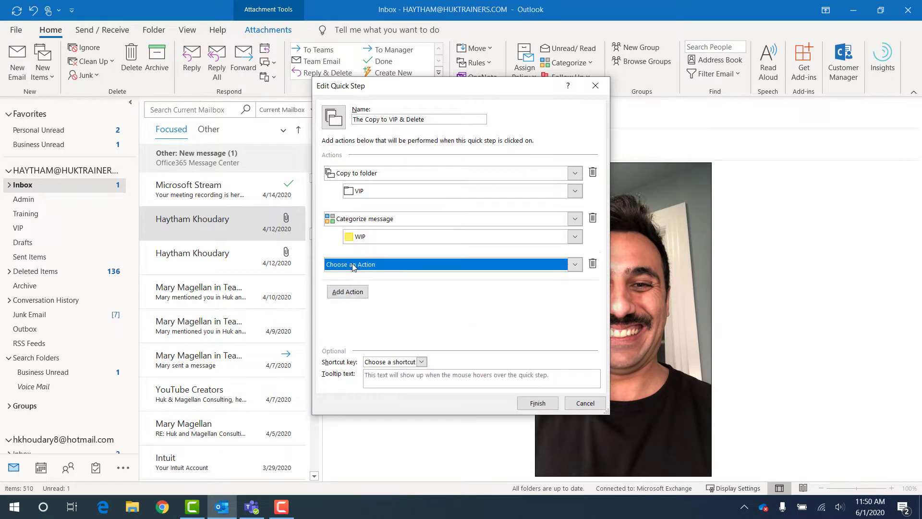
{"action": "left_click", "coordinate": [424, 269]}
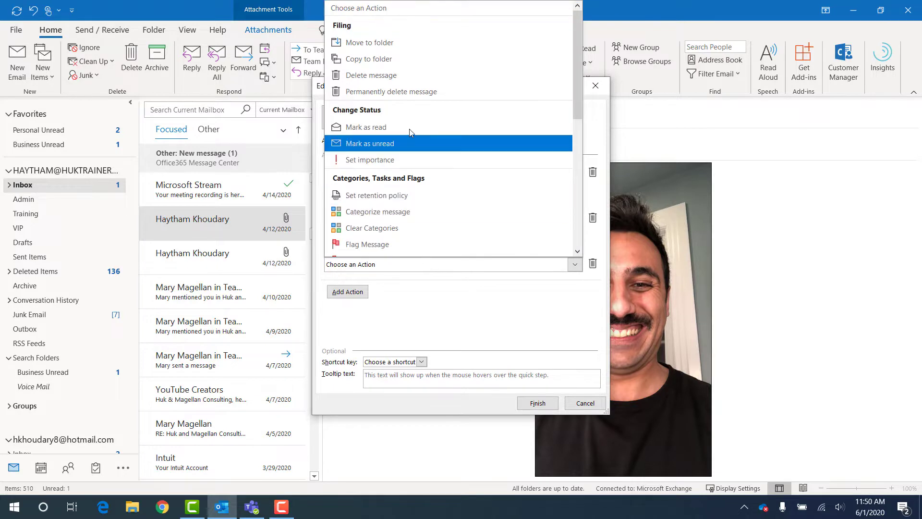
{"action": "left_click", "coordinate": [494, 75]}
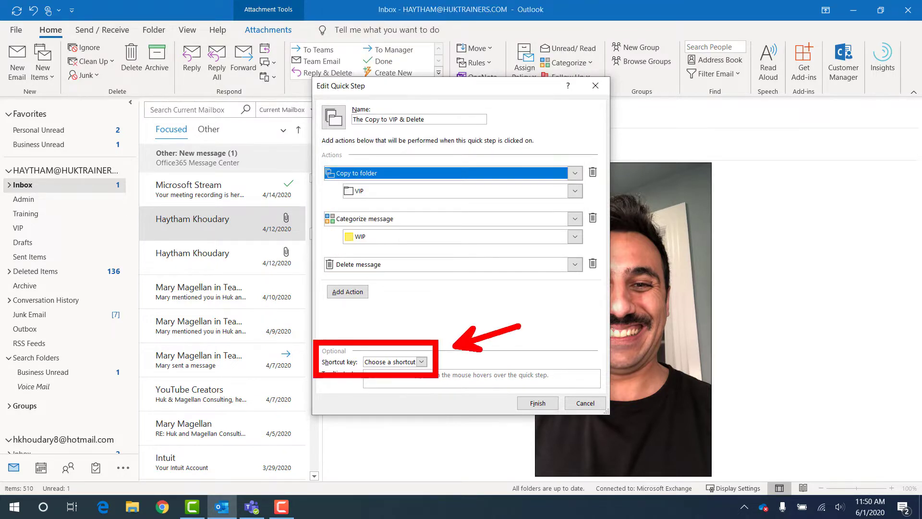
- Look through the available shortcut keys and save the quick step without assigning one
{"action": "left_click", "coordinate": [421, 362]}
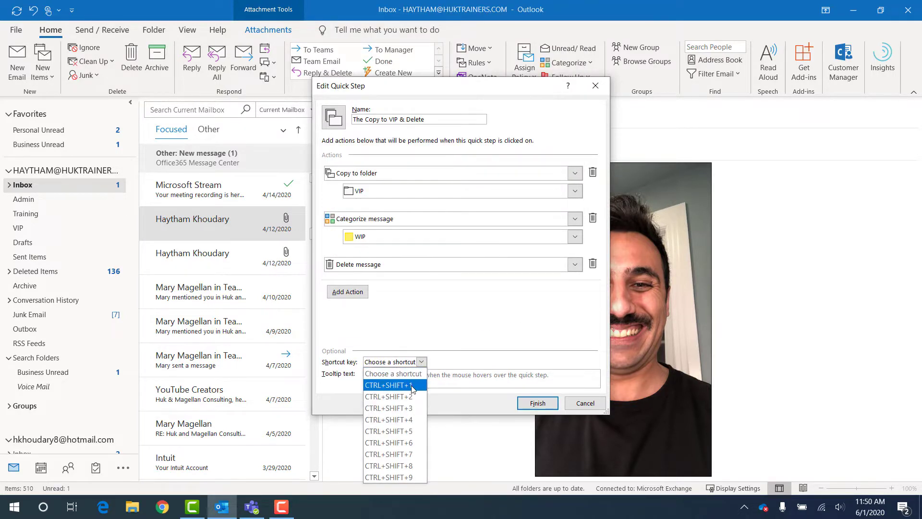
{"action": "left_click", "coordinate": [414, 385]}
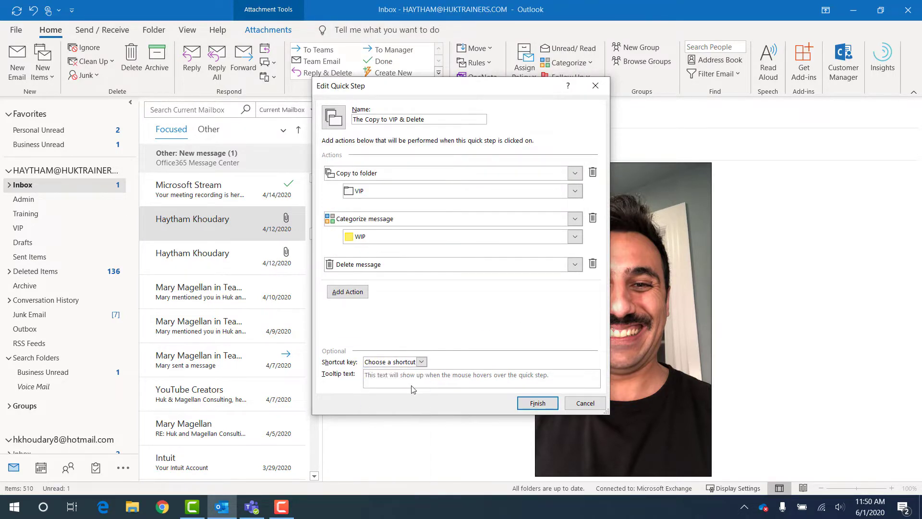
{"action": "left_click", "coordinate": [534, 405]}
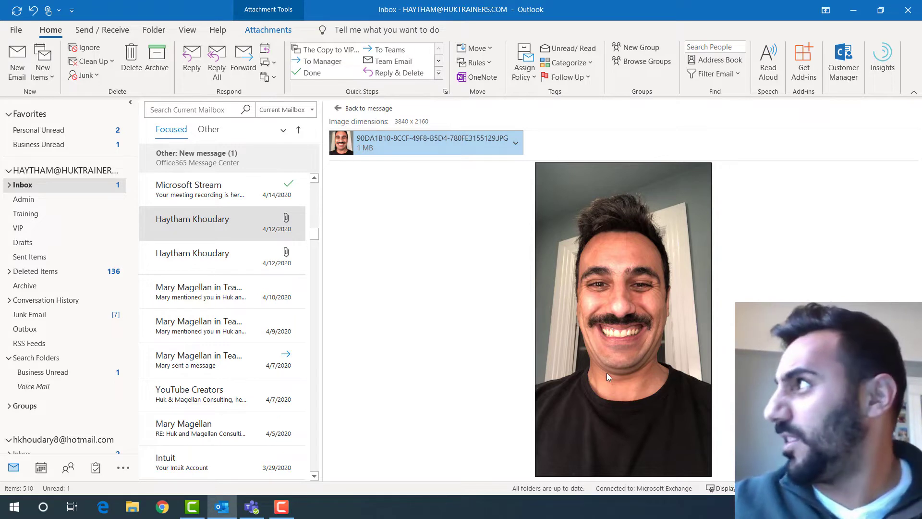
- Run The Copy to VIP & Delete quick step on the selected inbox message
{"action": "left_click", "coordinate": [329, 50]}
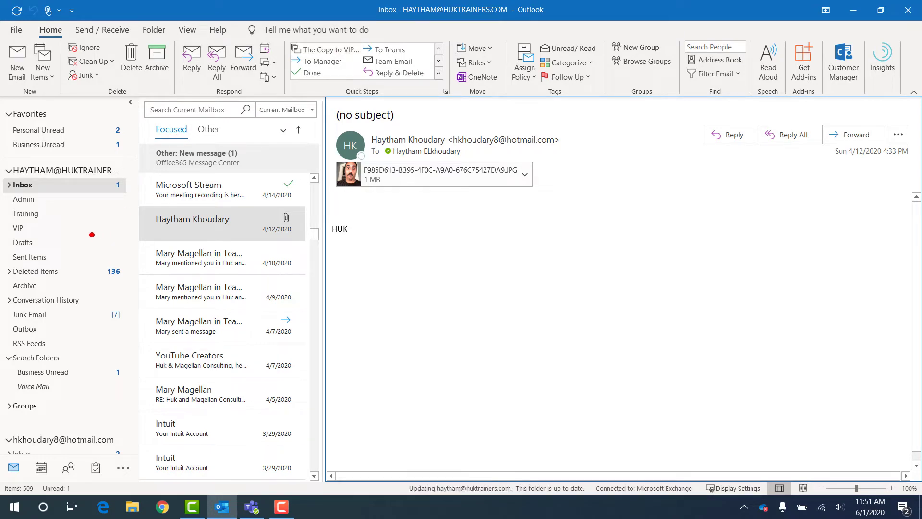
{"action": "left_click_drag", "start_coordinate": [67, 226], "coordinate": [127, 223]}
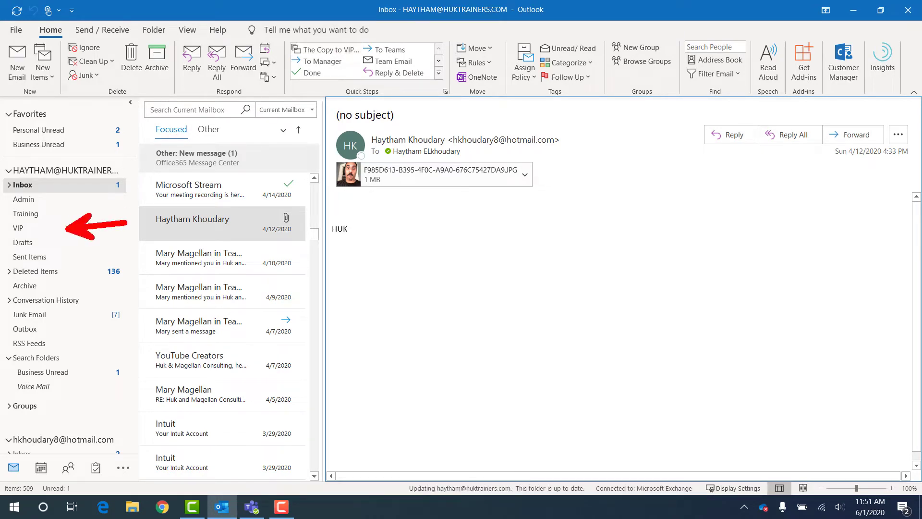
{"action": "left_click_drag", "start_coordinate": [88, 271], "coordinate": [140, 265]}
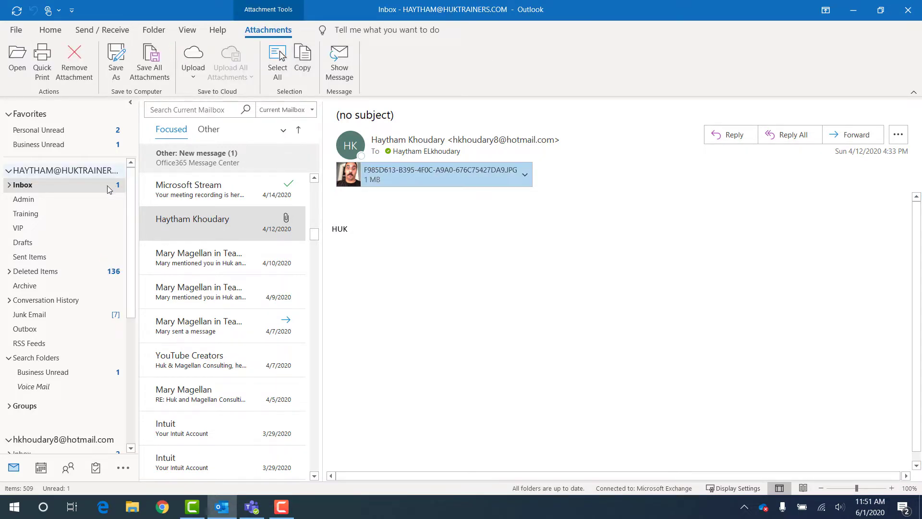
- View the copied message in the VIP folder and open the Deleted Items folder
{"action": "left_click", "coordinate": [86, 226]}
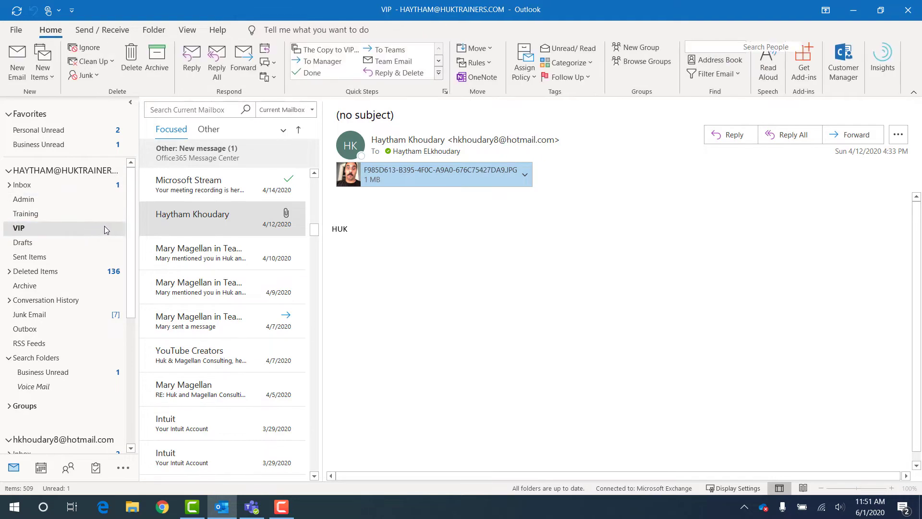
{"action": "left_click", "coordinate": [239, 163]}
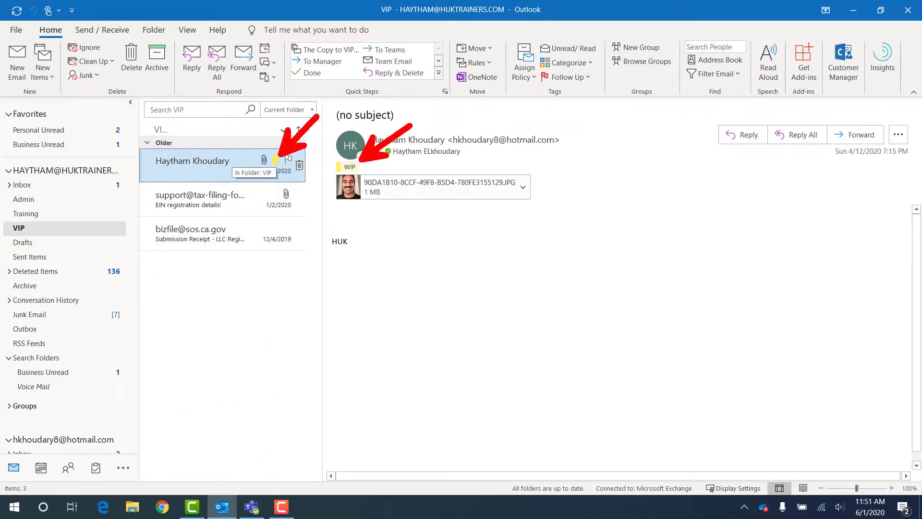
{"action": "left_click", "coordinate": [88, 272]}
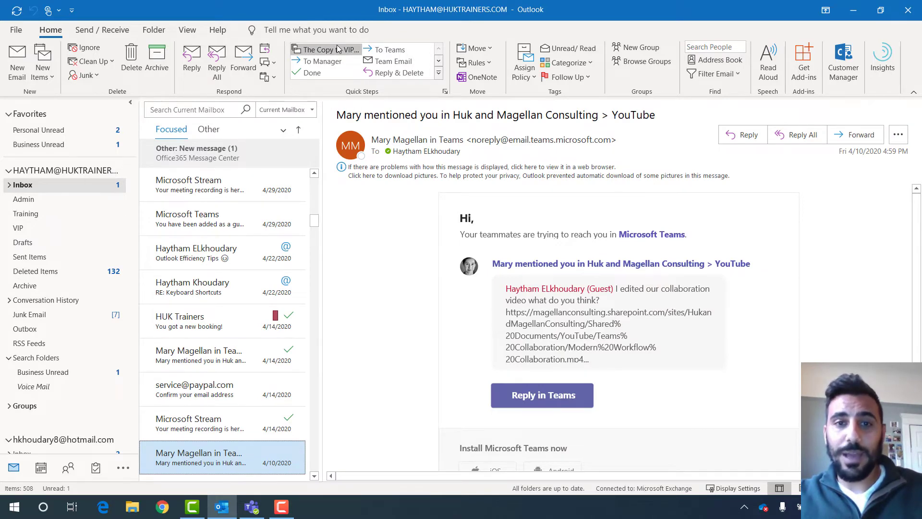
- Show the management options for The Copy to VIP & Delete quick step
{"action": "right_click", "coordinate": [346, 49]}
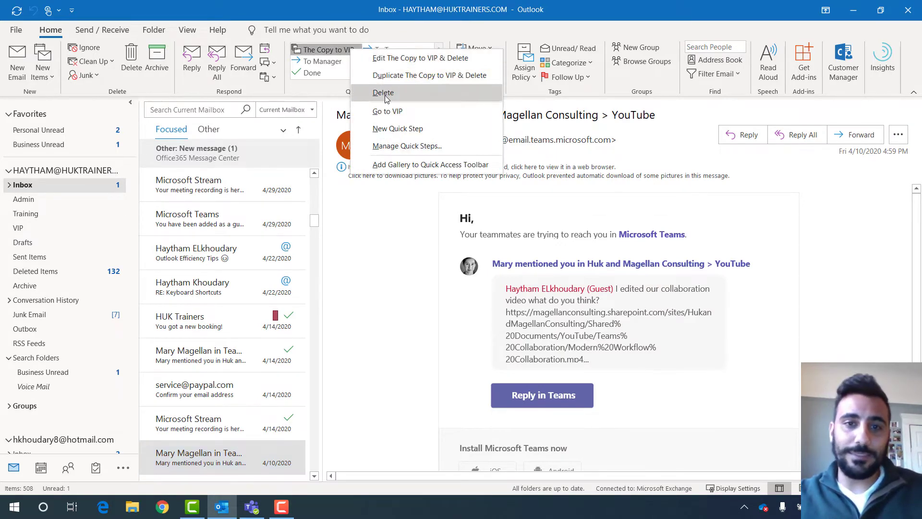
{"action": "left_click", "coordinate": [318, 94]}
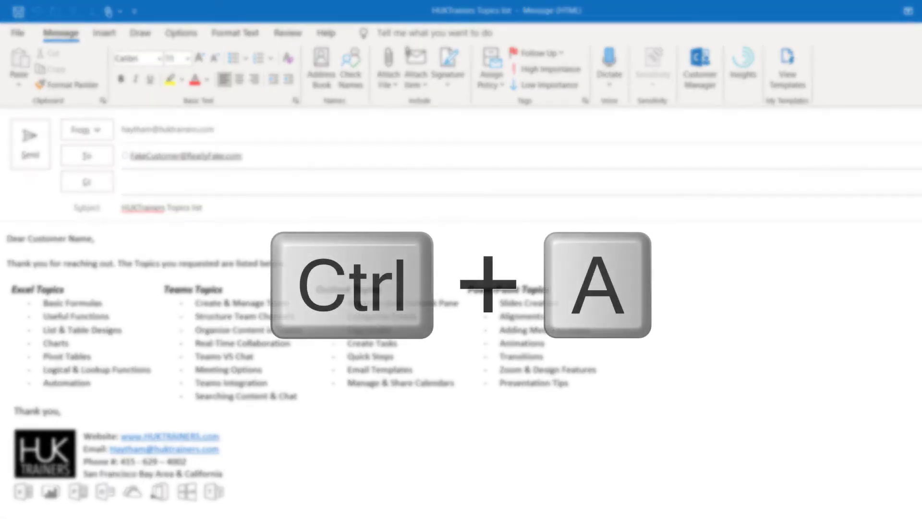
- Save the entire email body as a quick part named "Topics List" and check the Quick Parts gallery
{"action": "key", "text": "ctrl+a"}
{"action": "left_click", "coordinate": [103, 33]}
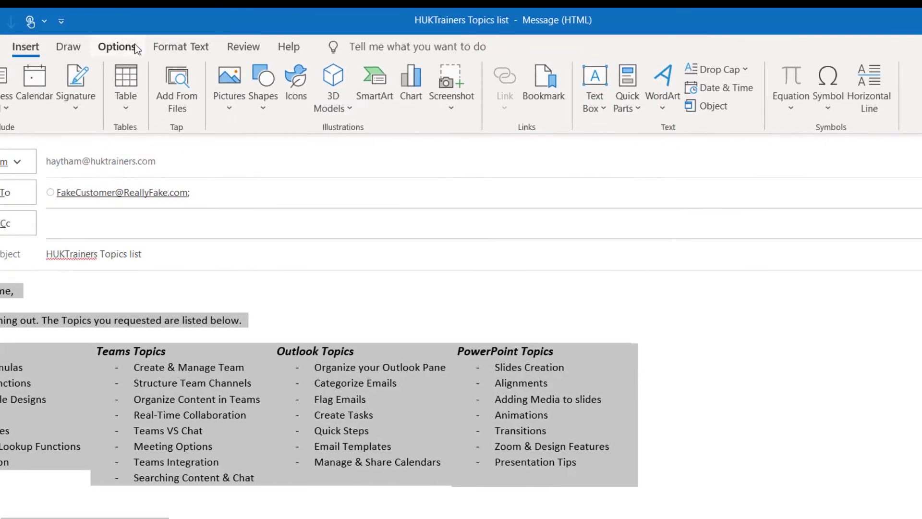
{"action": "left_click", "coordinate": [638, 107]}
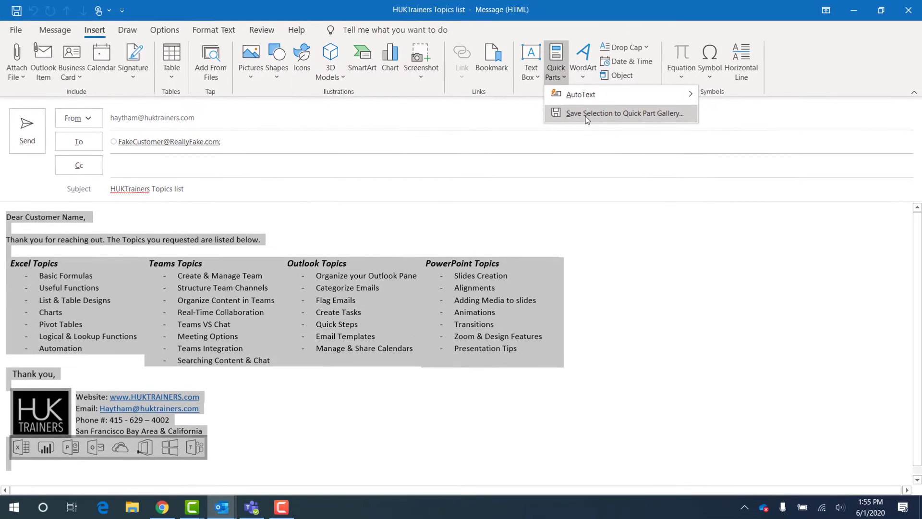
{"action": "left_click", "coordinate": [585, 116]}
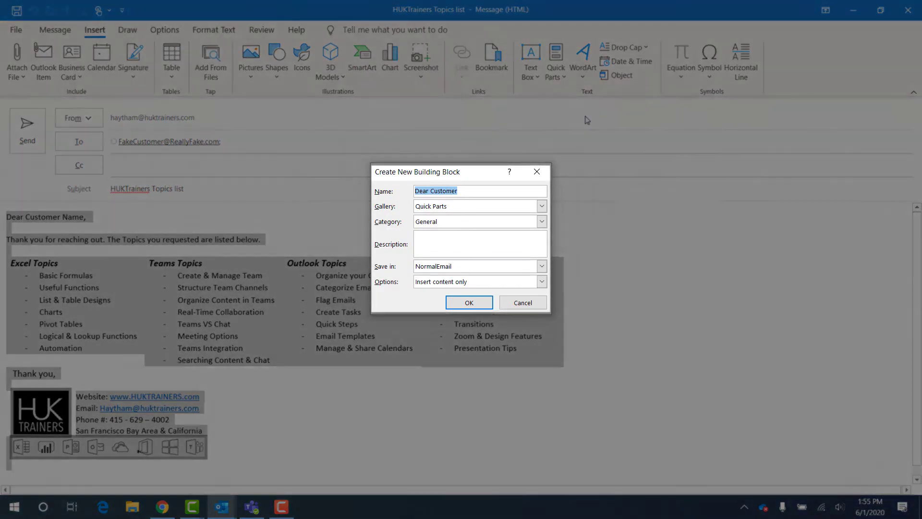
{"action": "type", "text": "Topics List"}
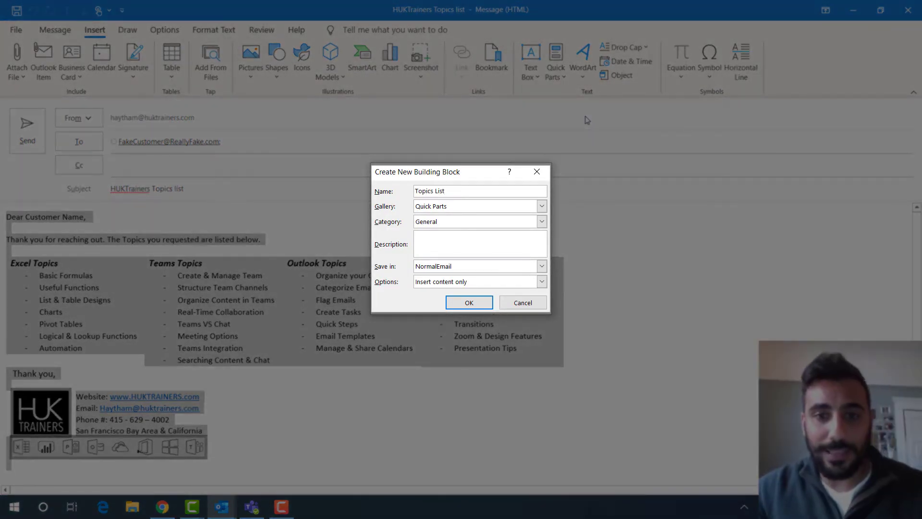
{"action": "key", "text": "Return"}
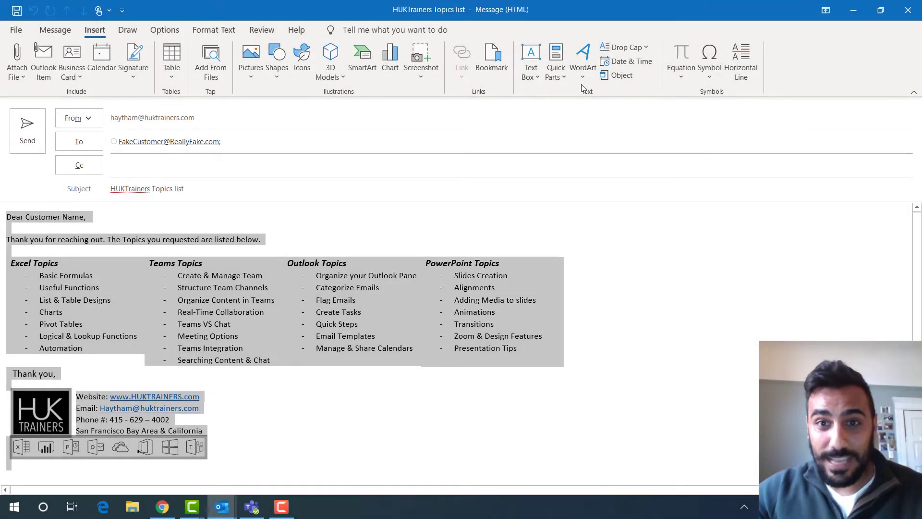
{"action": "left_click", "coordinate": [558, 82]}
{"action": "left_click", "coordinate": [535, 229]}
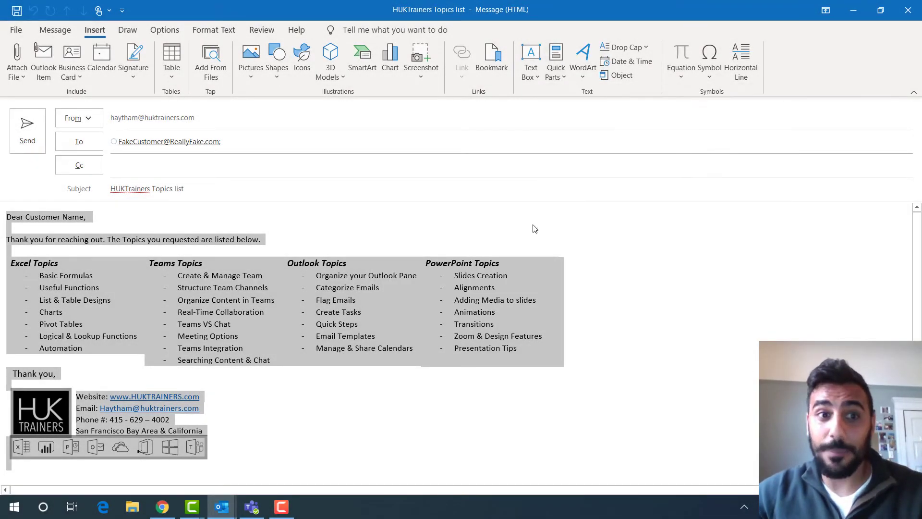
- Clear the email body and insert the Topics List quick part by entering "Topics" and accepting the suggestion
{"action": "key", "text": "Delete"}
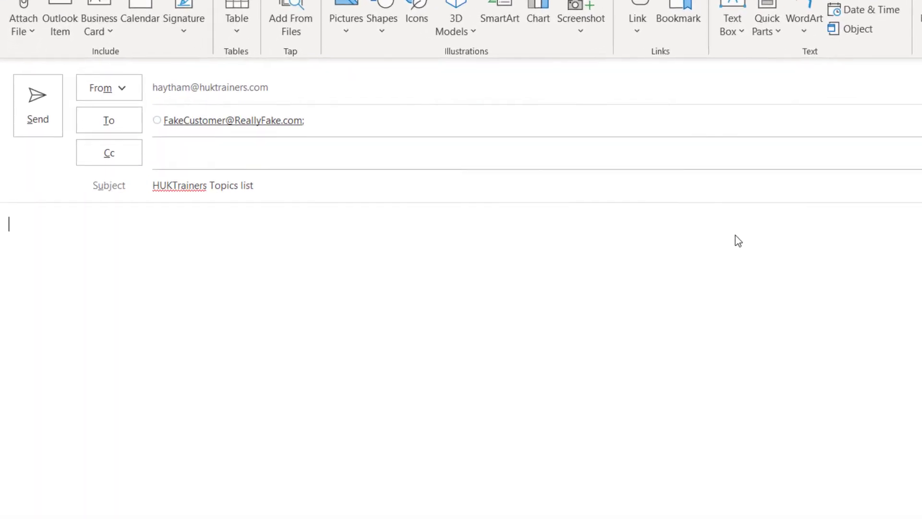
{"action": "type", "text": "Topic"}
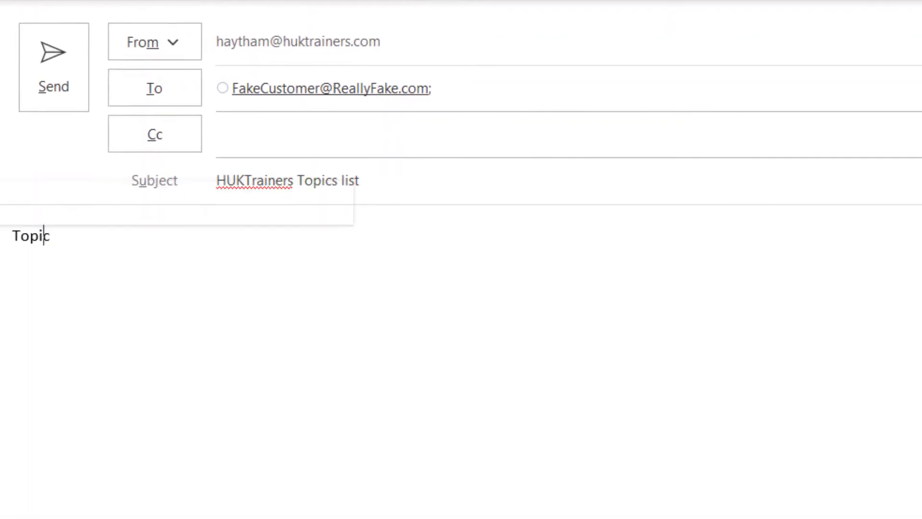
{"action": "type", "text": "s"}
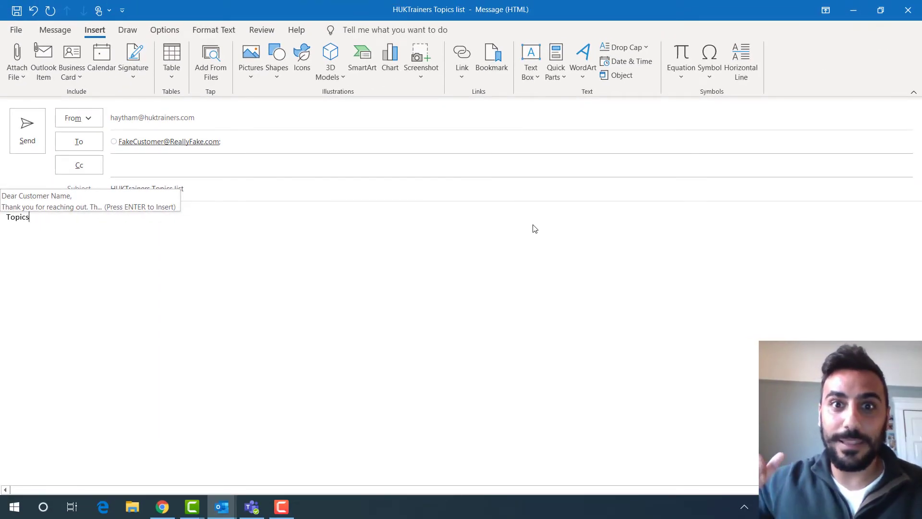
{"action": "key", "text": "Return"}
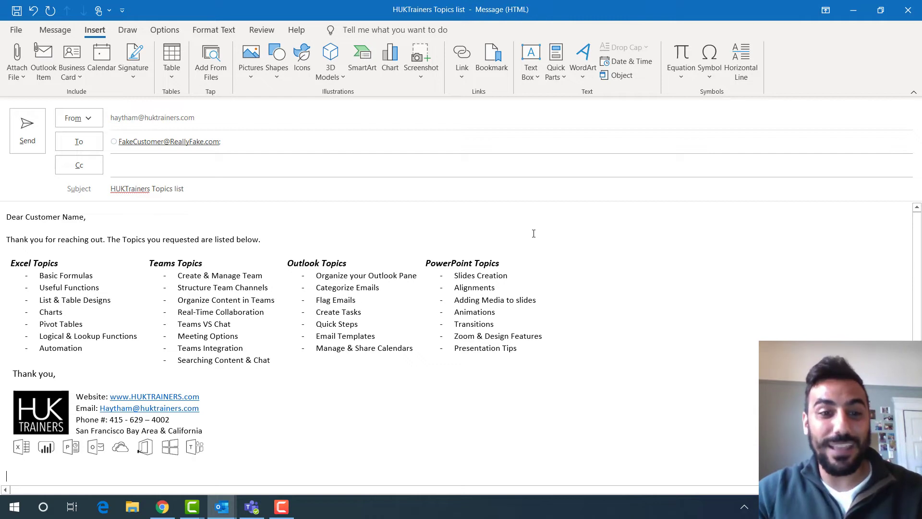
- Delete the entire inserted content from the email body
{"action": "key", "text": "ctrl+a"}
{"action": "key", "text": "Delete"}
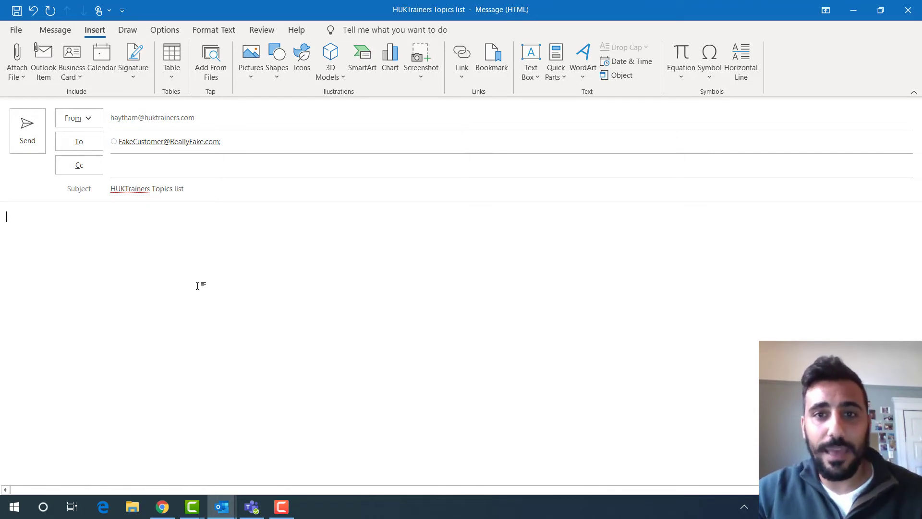
- Insert the saved Topics List quick part from the gallery into the empty email body
{"action": "left_click", "coordinate": [563, 78]}
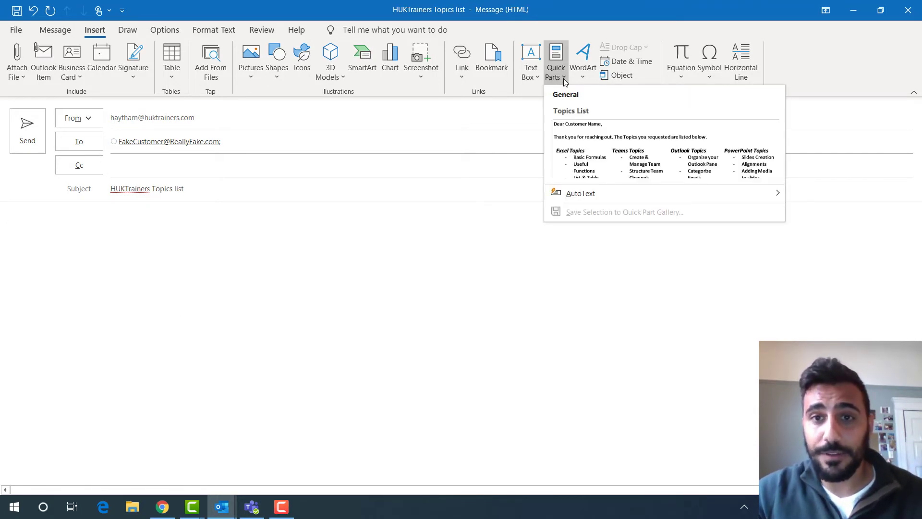
{"action": "left_click", "coordinate": [590, 139]}
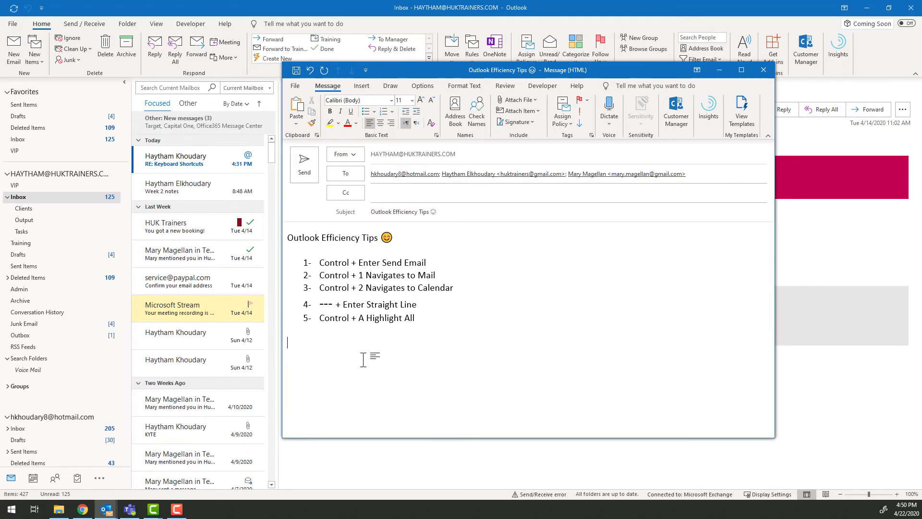
{"action": "type", "text": "@ha"}
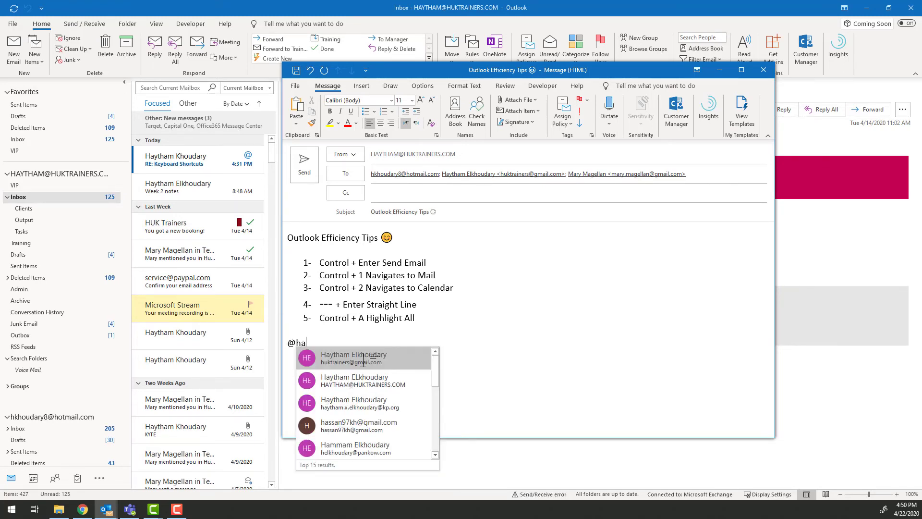
{"action": "left_click", "coordinate": [379, 381]}
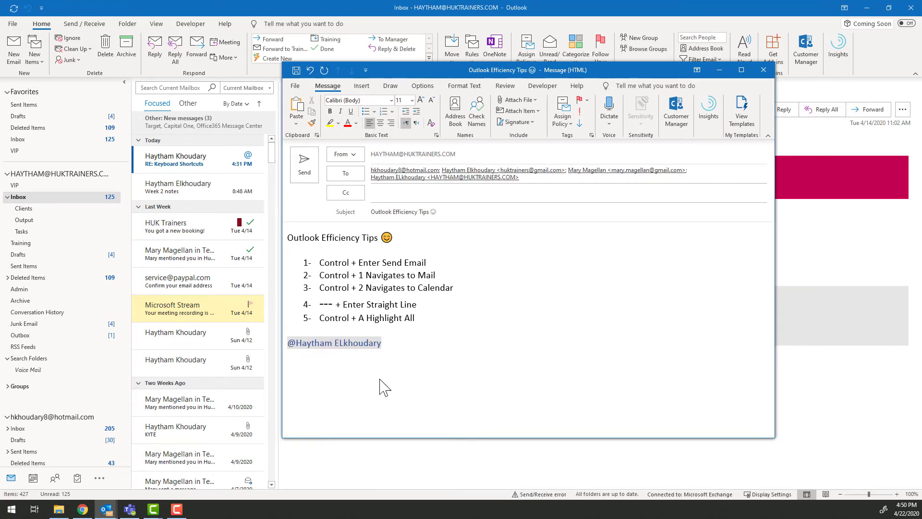
{"action": "key", "text": "Return"}
{"action": "key", "text": "Return"}
{"action": "key", "text": "ctrl+Return"}
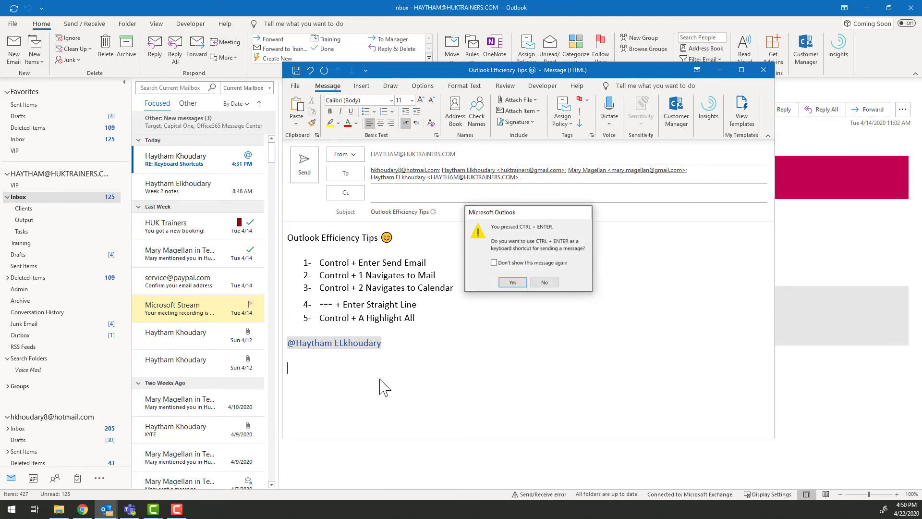
{"action": "key", "text": "Return"}
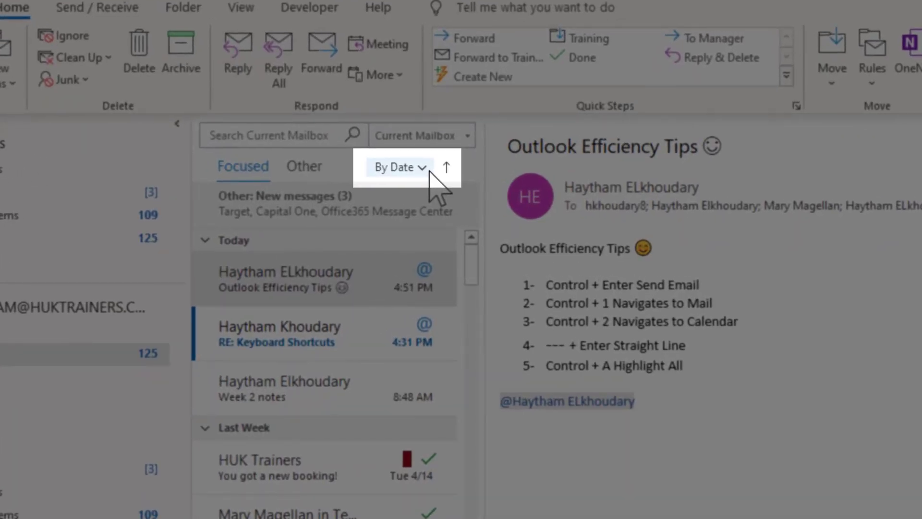
- Filter the Focused inbox to show only Mentioned Mail
{"action": "left_click", "coordinate": [429, 171]}
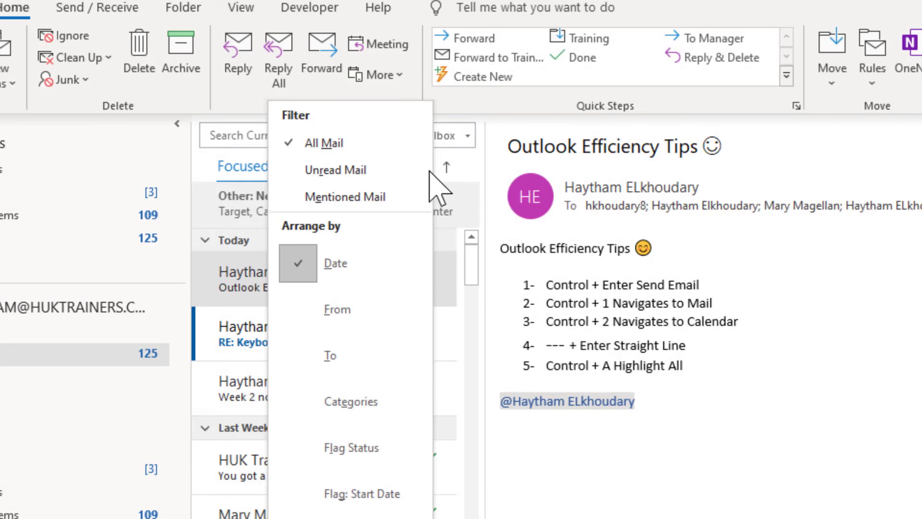
{"action": "left_click", "coordinate": [399, 196]}
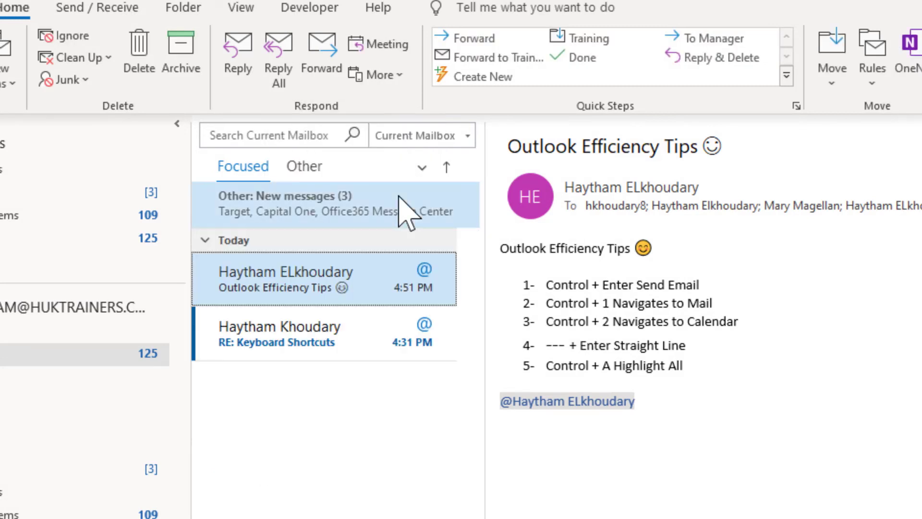